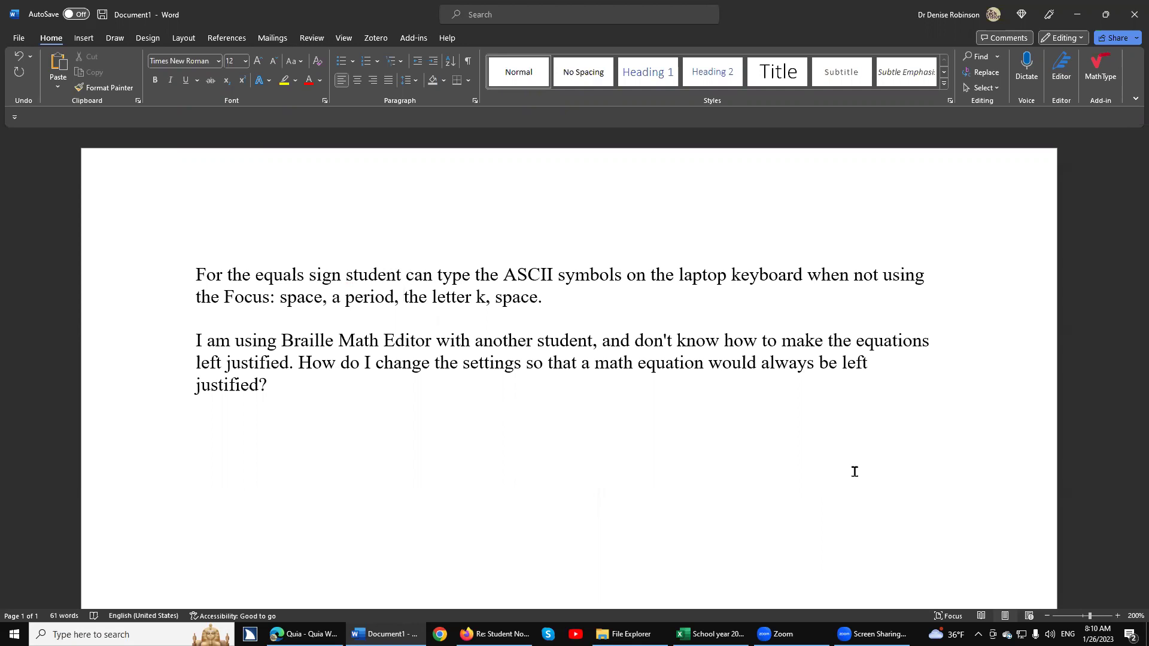
Add a blank line after the first paragraph, the equals-sign typing tip.
key(ctrl)
key(Return)
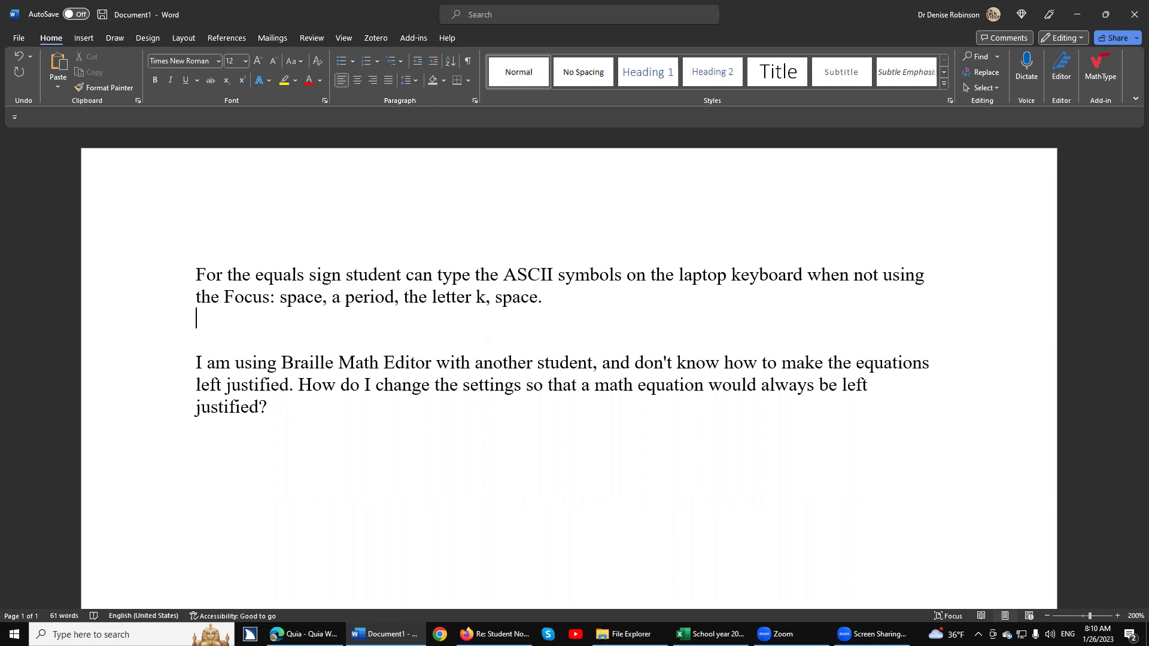
Remove a stray '1' and insert an empty equation with Alt+= on the blank line.
text(1)
key(BackSpace)
key(BackSpace)
key(alt+equal)
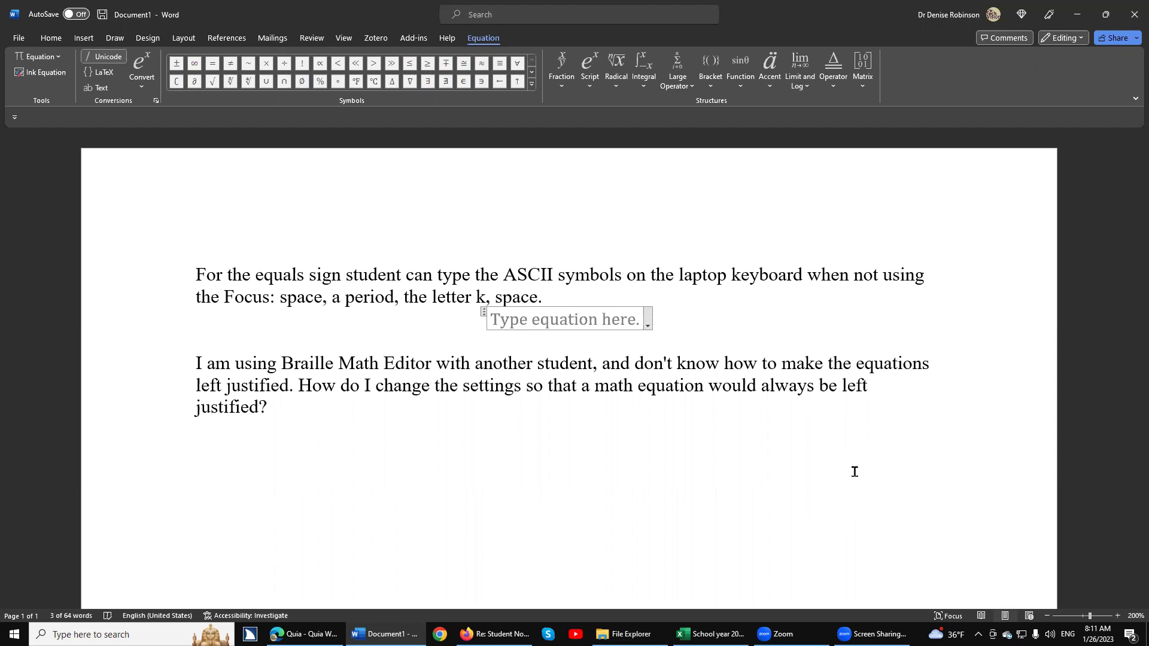
Replace the empty equation with '1.' and open Proofing's AutoCorrect Options.
key(ctrl+z)
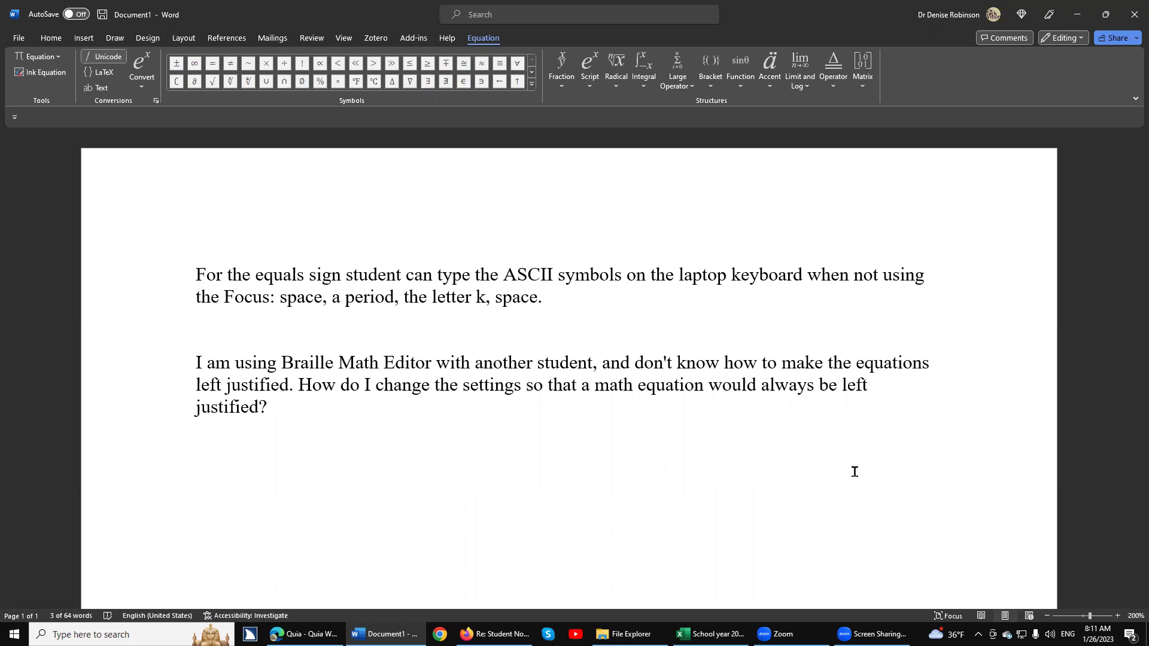
text(1.)
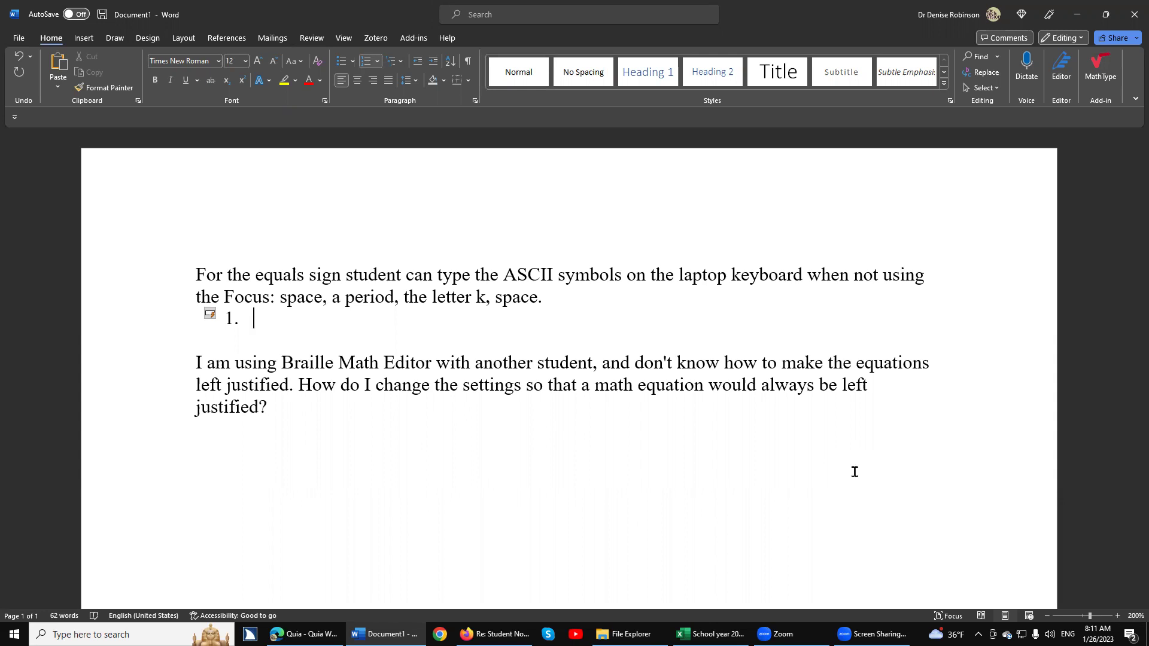
key(alt+f)
key(t)
key(Down)
key(Down)
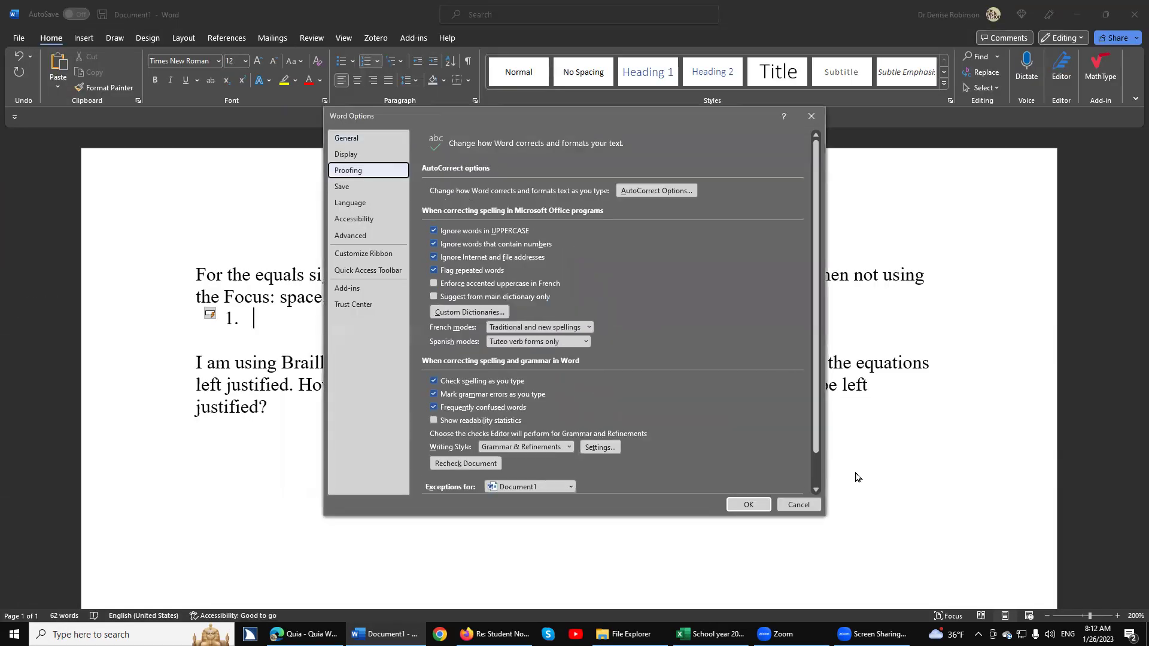
key(Tab)
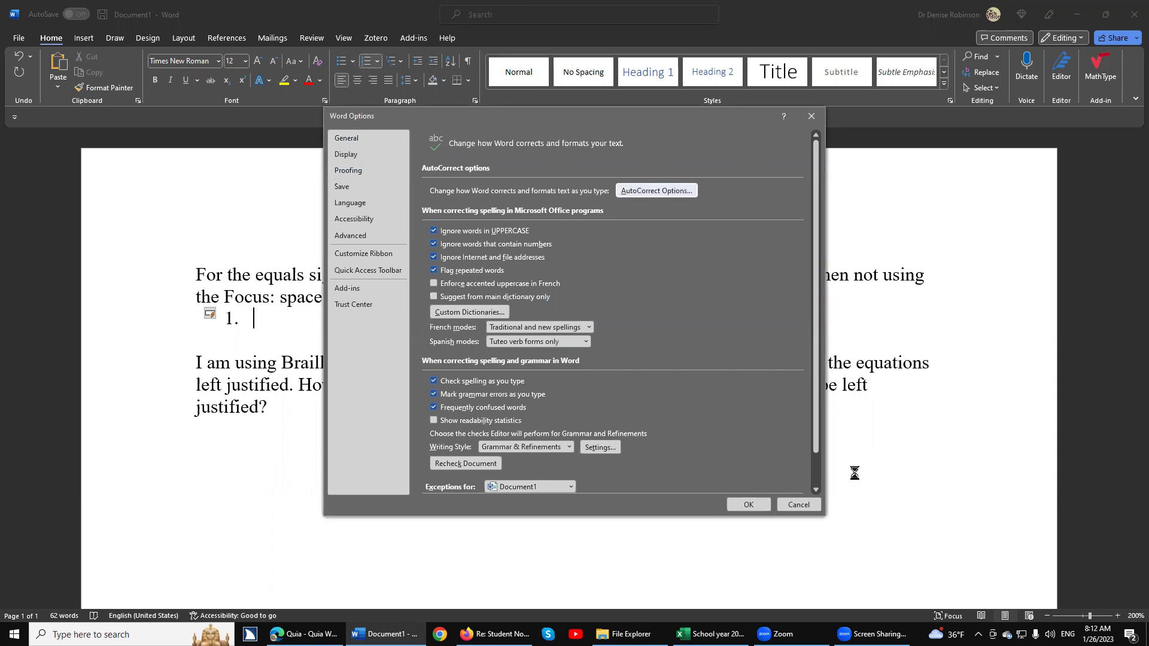
key(Return)
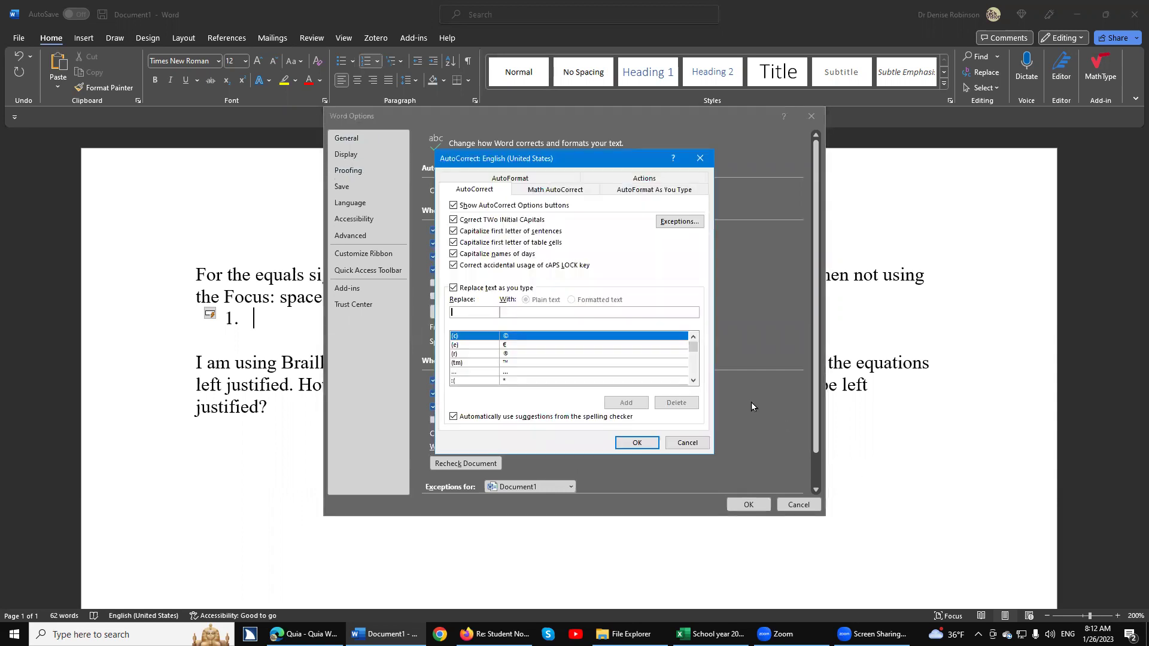
Review the automatic numbered lists option in AutoFormat As You Type, then close both dialogs.
key(ctrl+Tab)
key(ctrl+Tab)
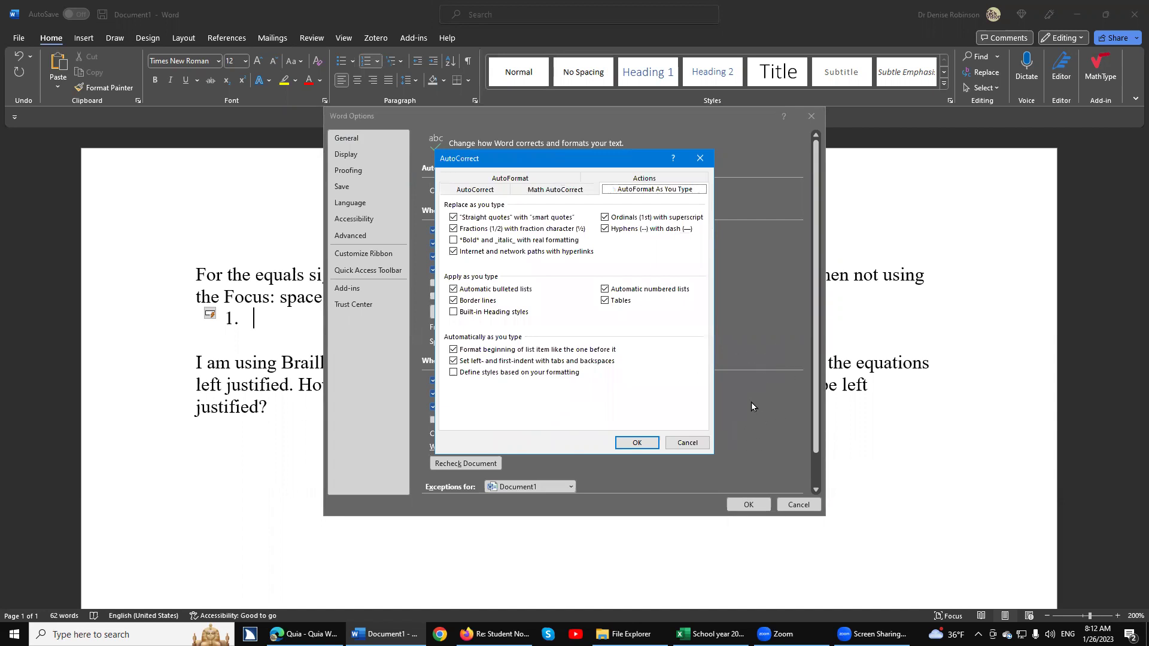
key(Tab)
key(Tab)
key(Tab)
key(Tab)
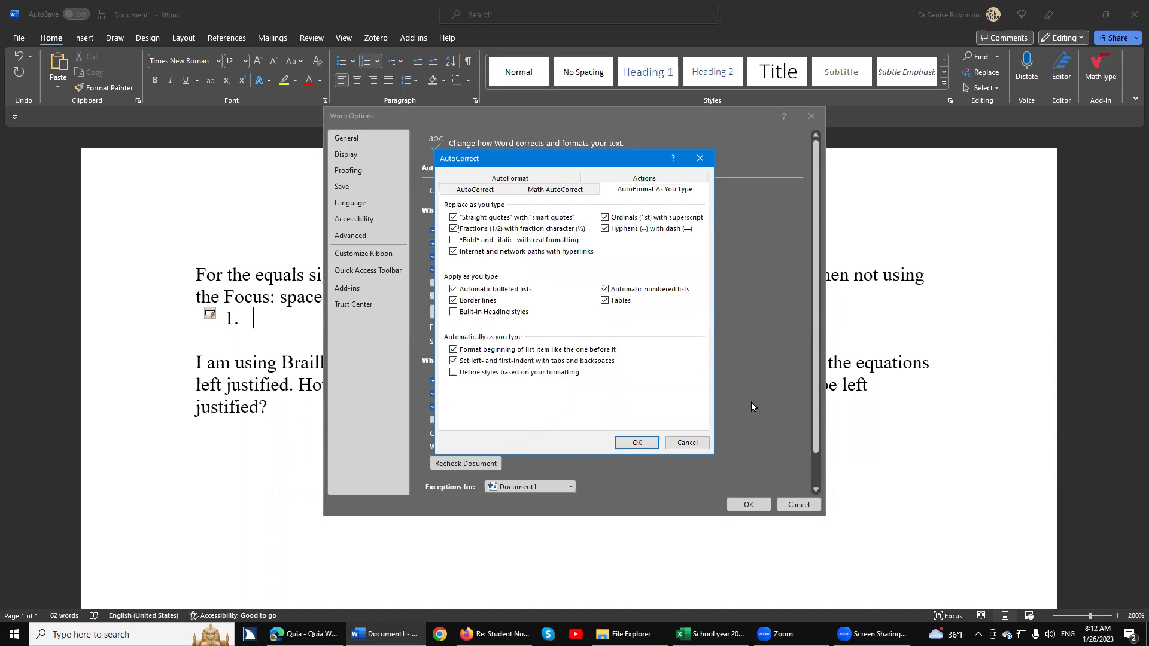
key(Tab)
key(Tab)
key(Tab)
key(Tab)
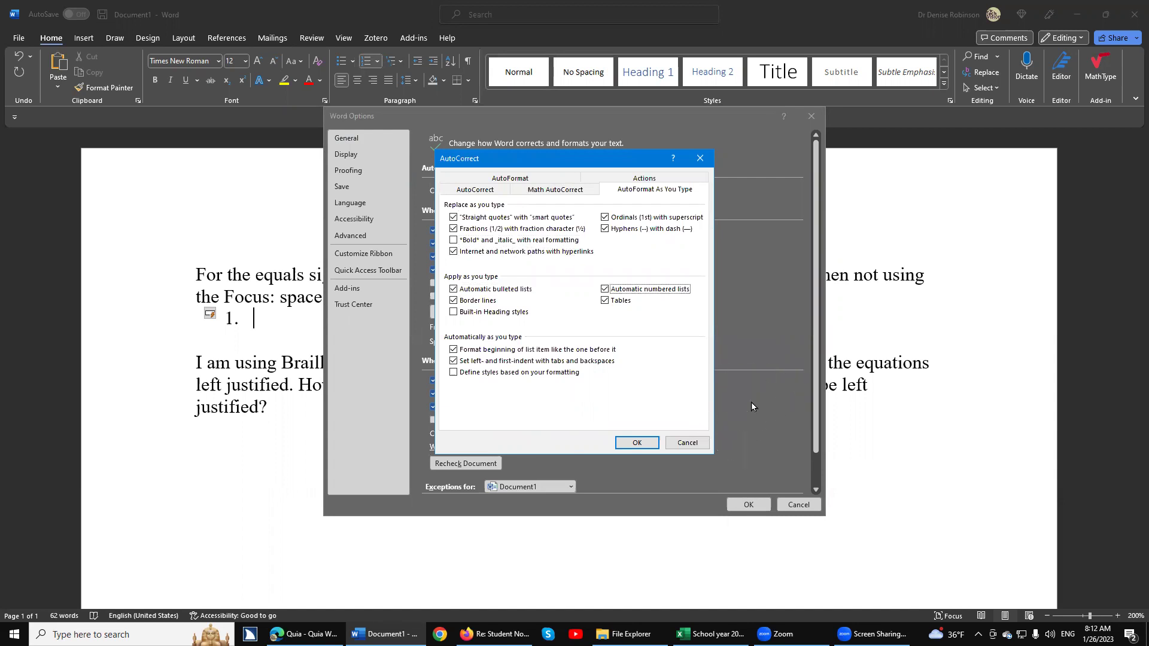
key(Return)
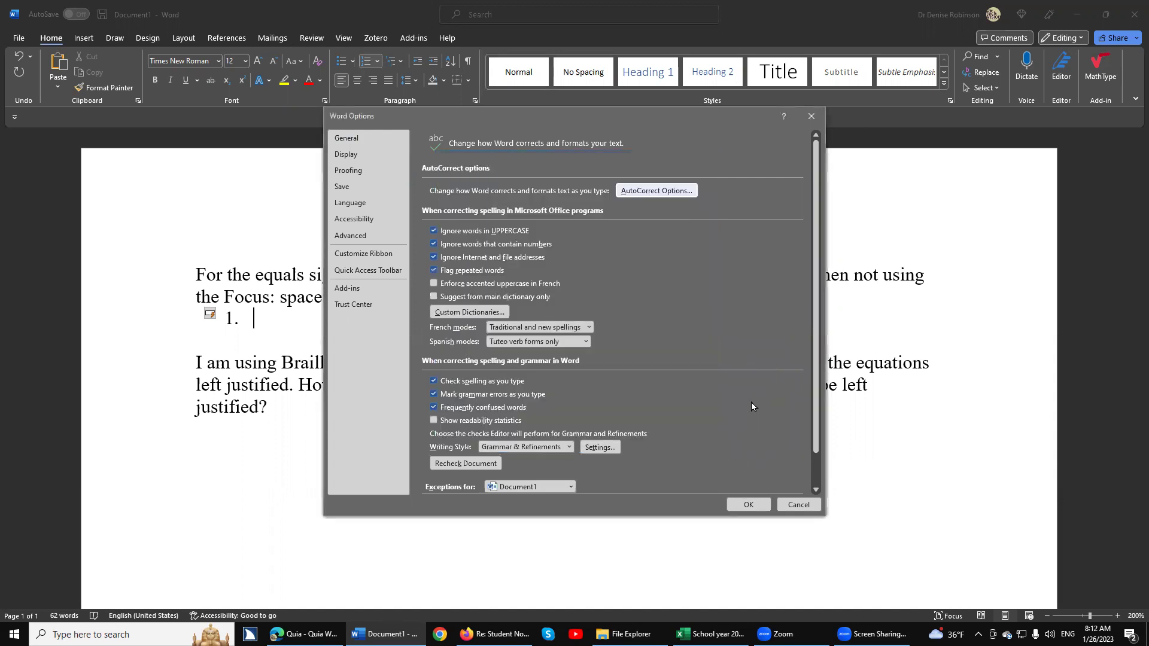
key(Tab)
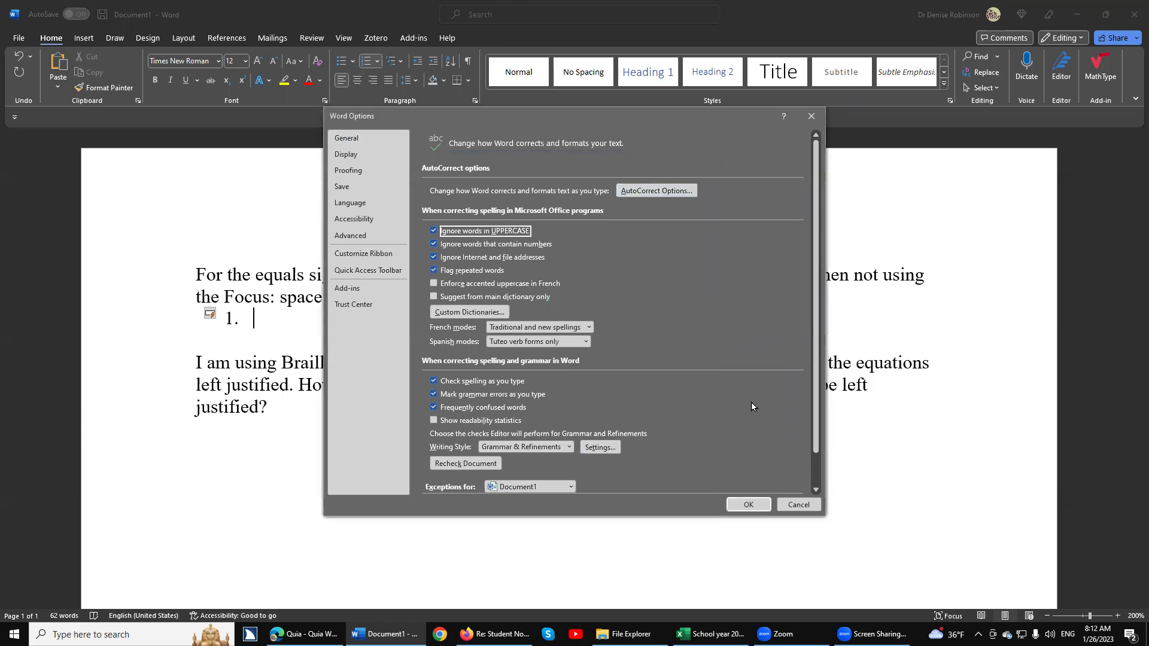
key(Return)
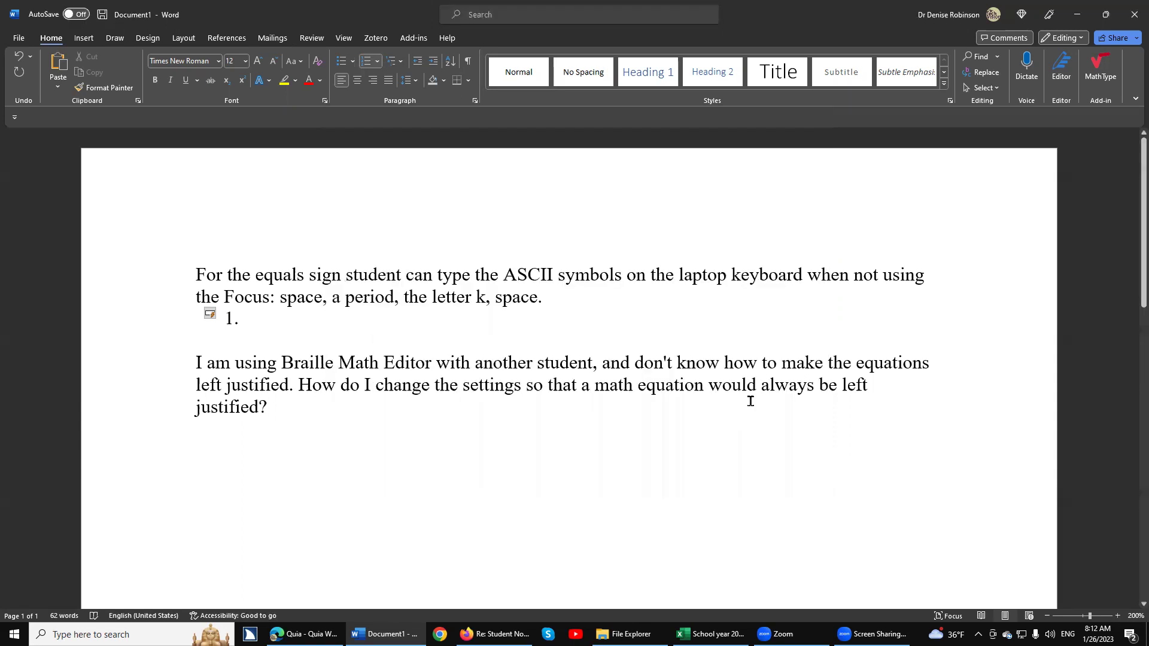
Undo the auto-numbering, retype '1.' and add an equation reading 1+2=3 after it.
key(BackSpace)
text(1)
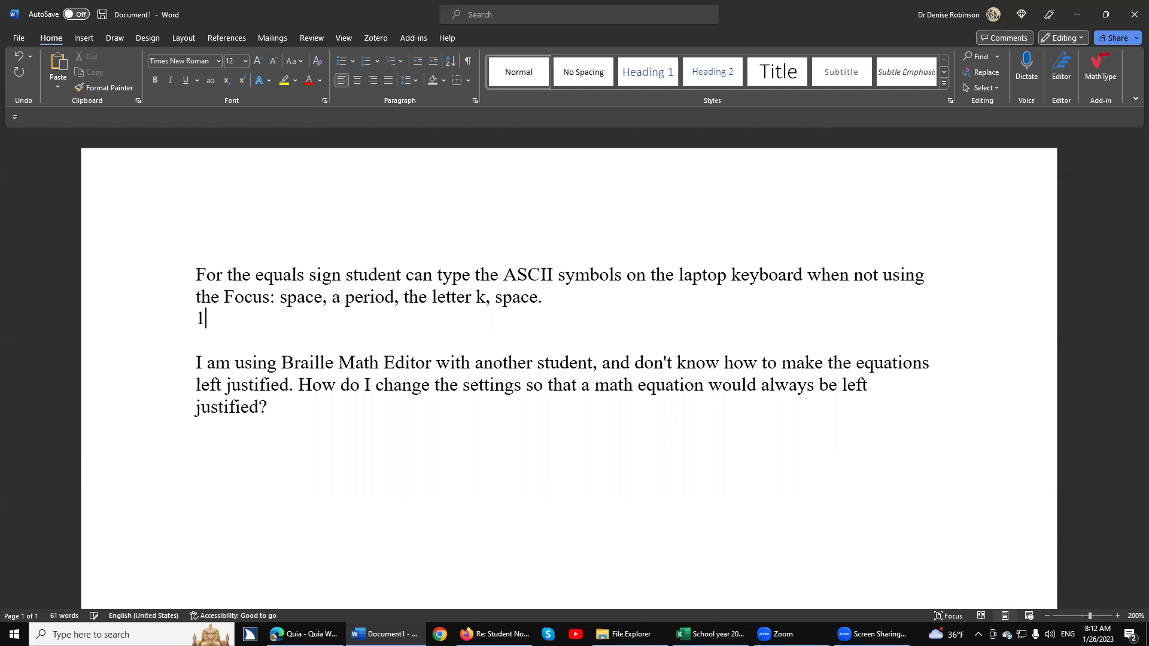
text(.)
key(alt+equal)
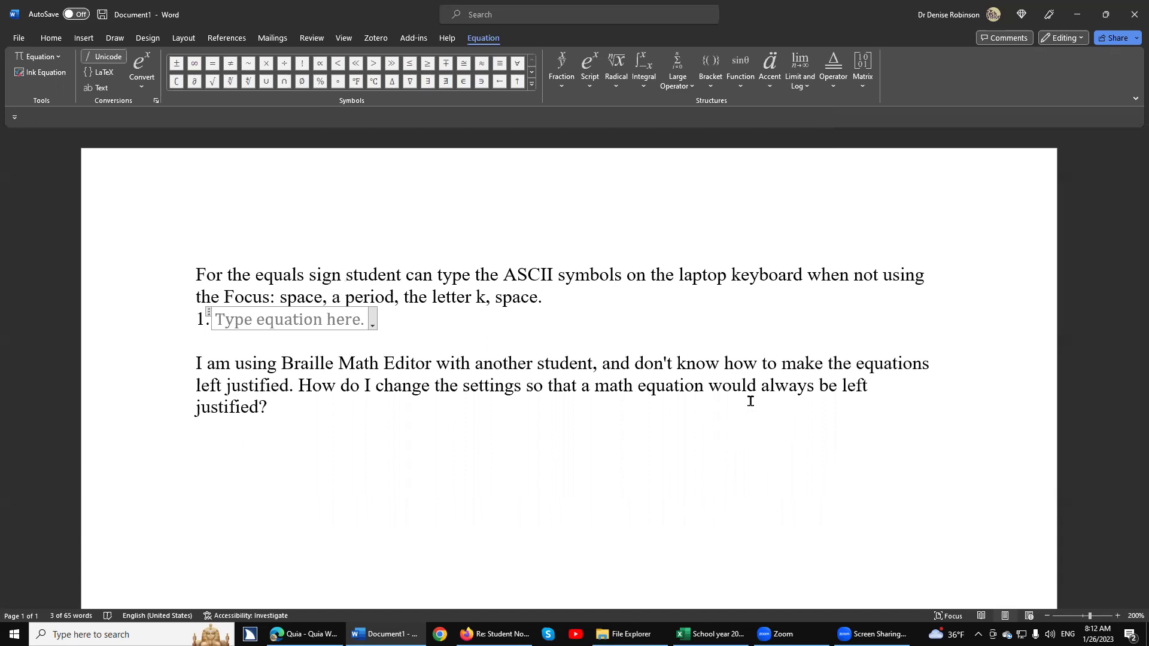
text(1+2)
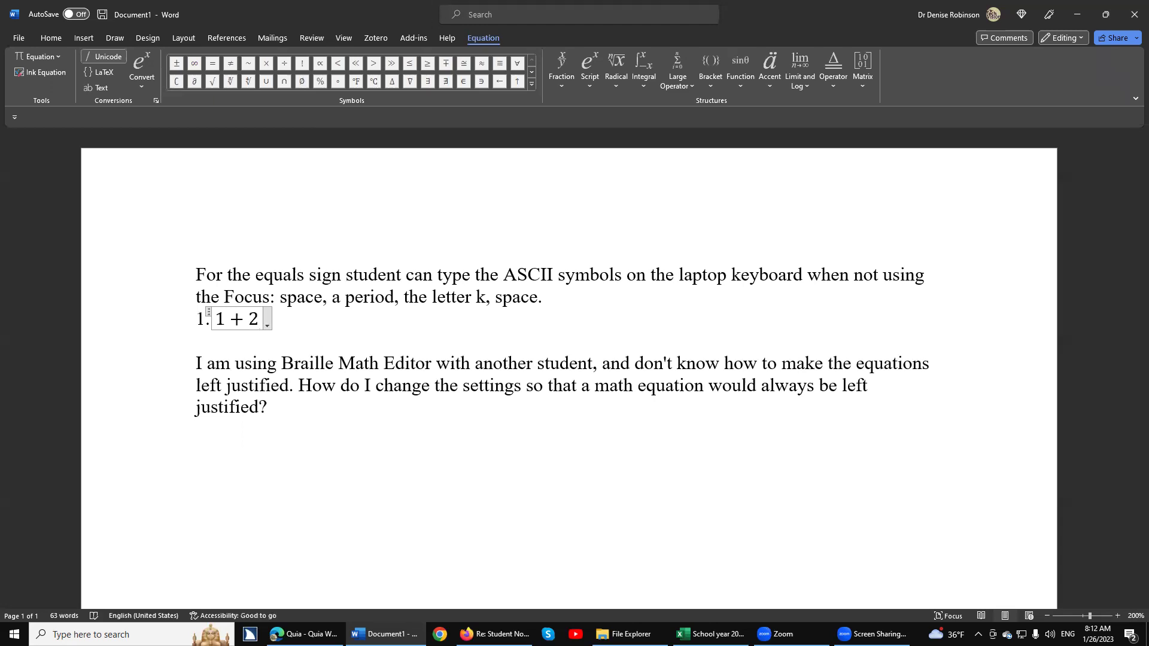
text(=3)
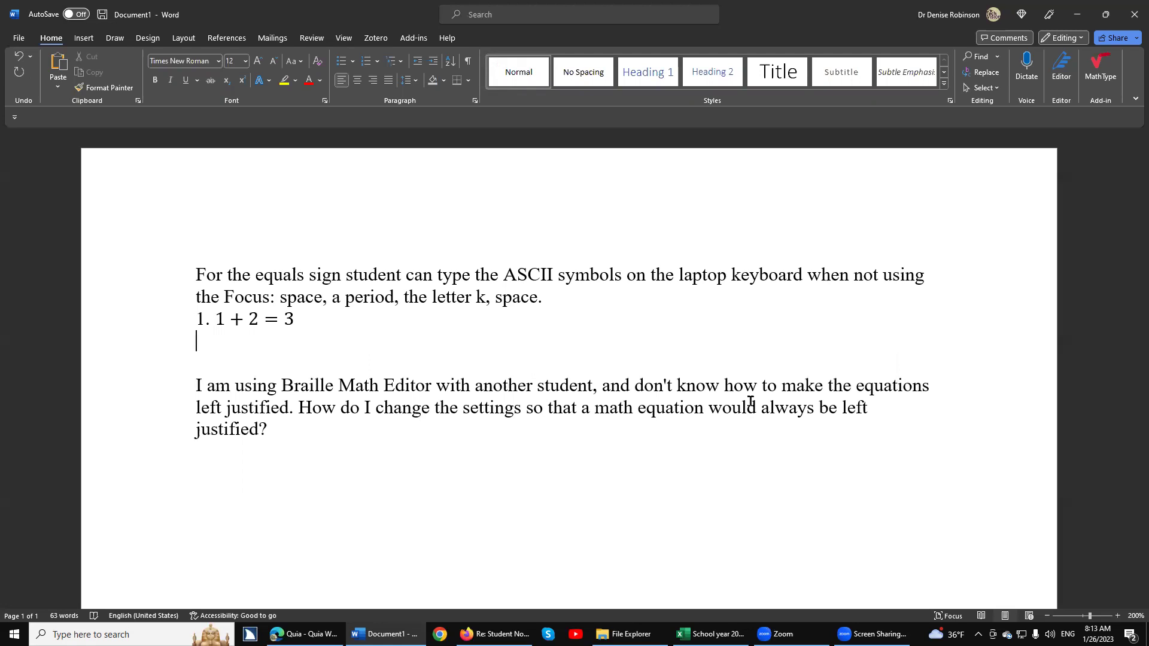
Insert another equation and bring up the Equation tab KeyTips (Alt, J, E).
key(alt+equal)
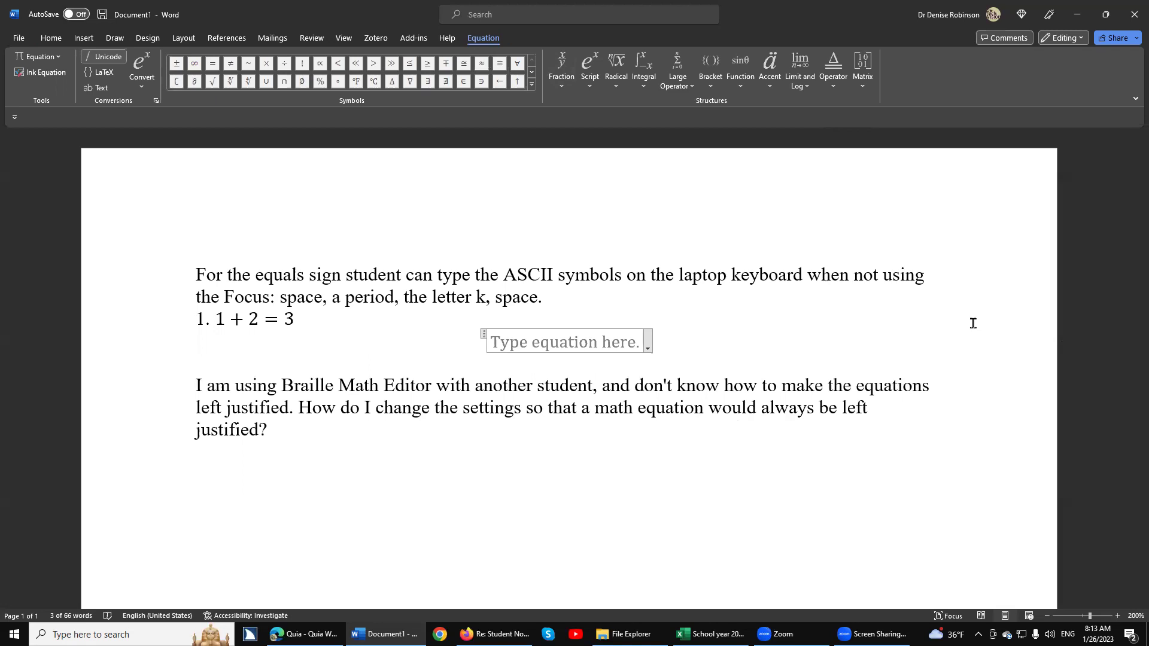
key(alt)
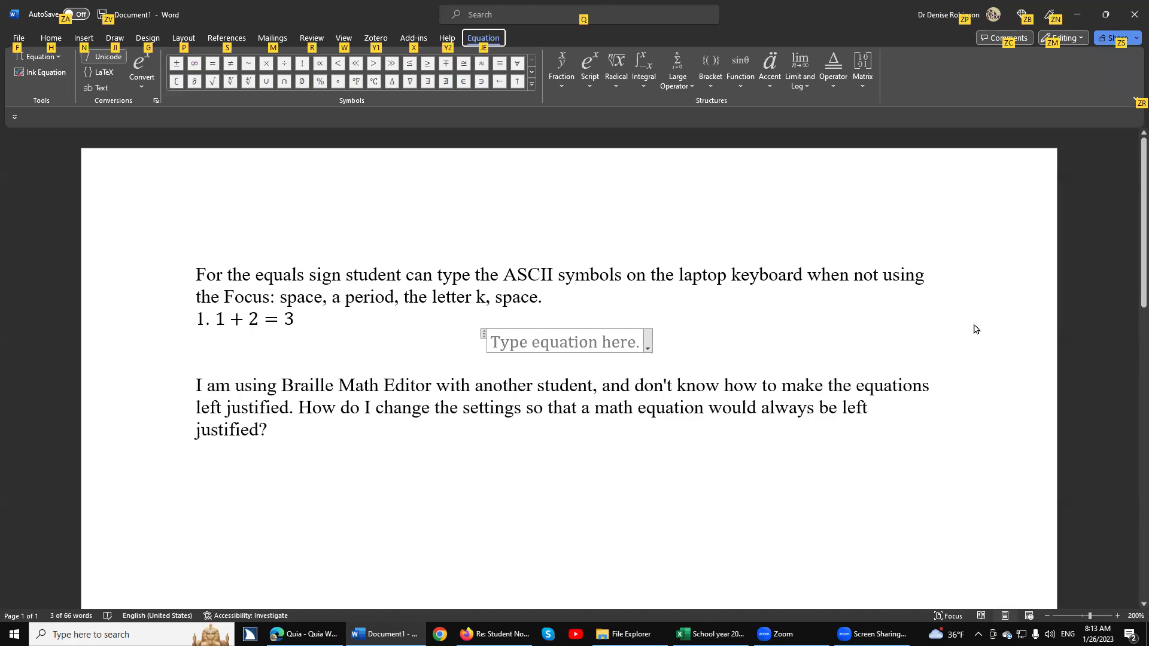
key(j)
key(e)
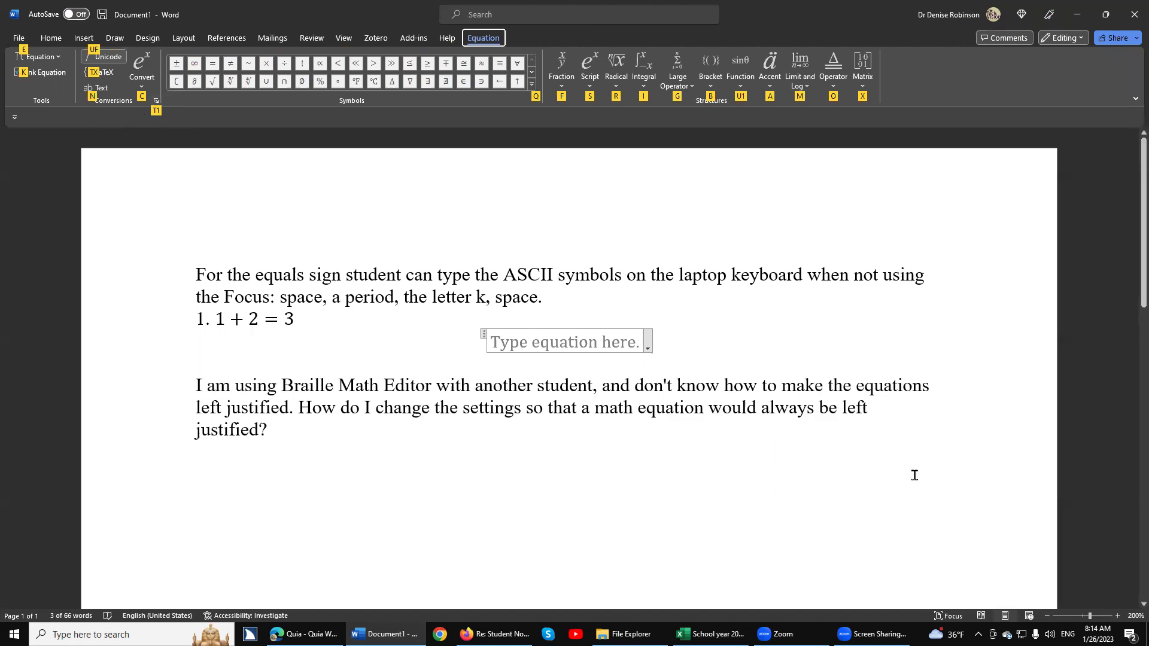
Open Equation Options and change Justification from Centered as group to Left.
key(t)
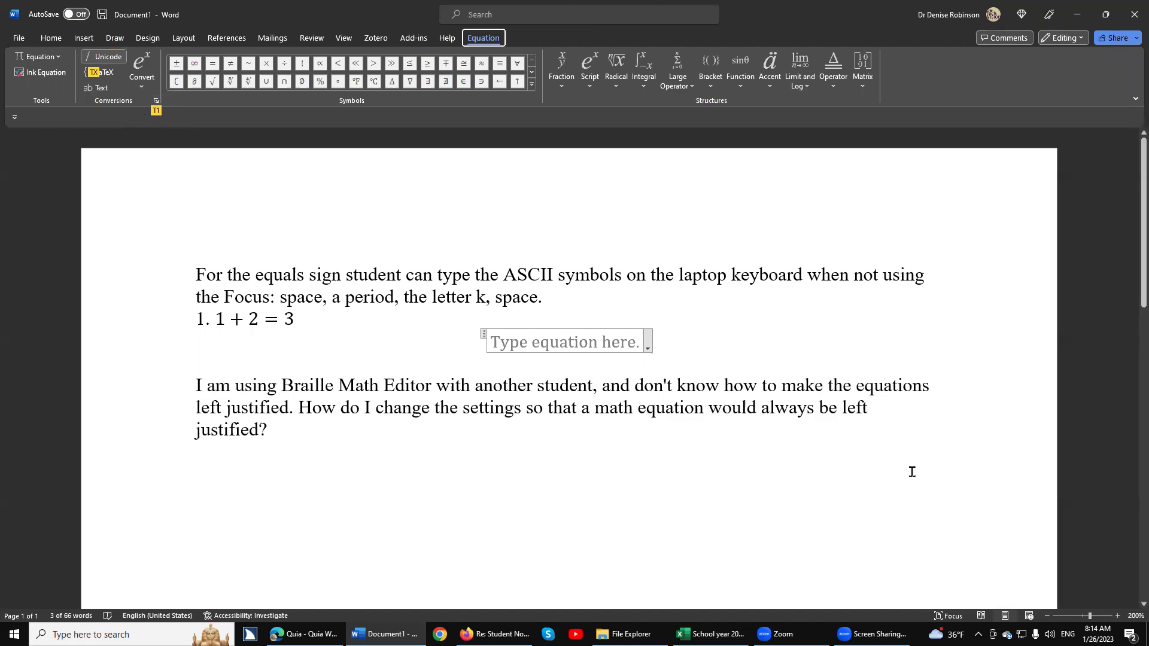
key(i)
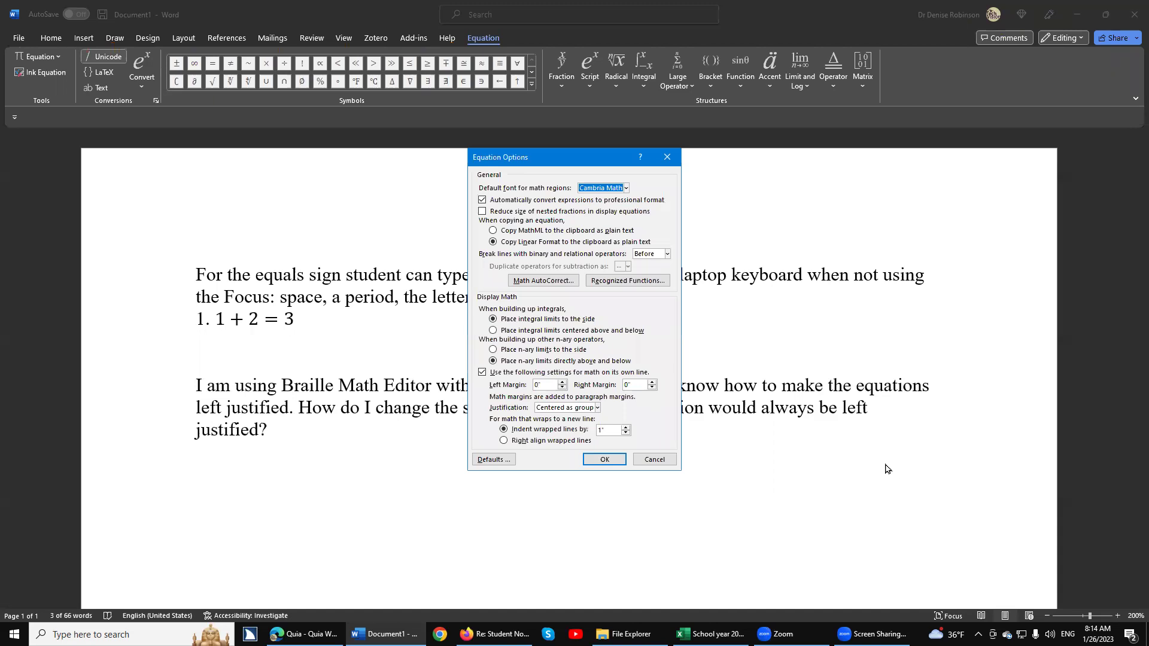
key(ctrl)
key(alt+j)
key(alt+Down)
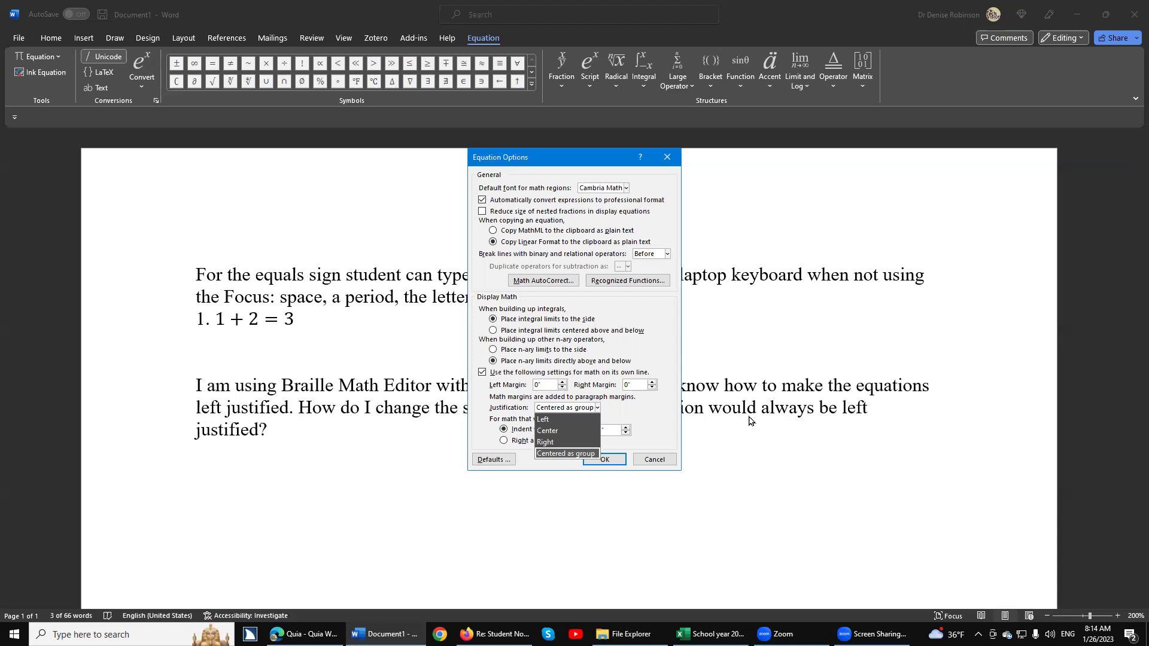
key(Up)
key(Up)
key(Up)
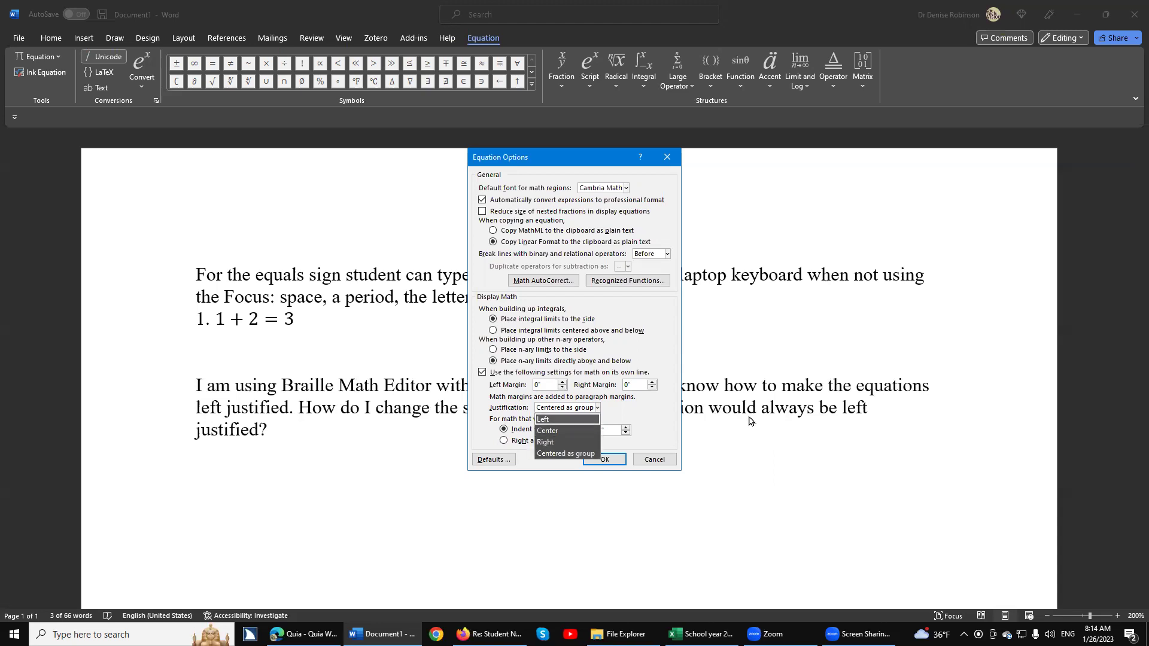
key(Return)
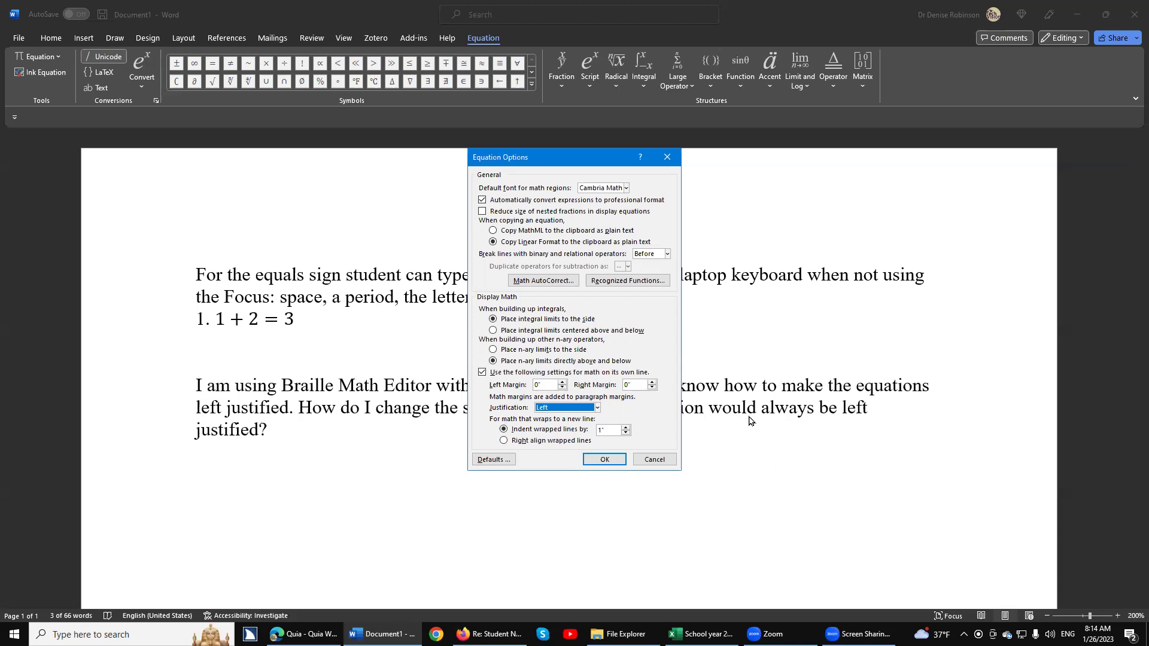
Save Left justification as the Normal template default and close Equation Options with OK.
key(ctrl)
key(alt+d)
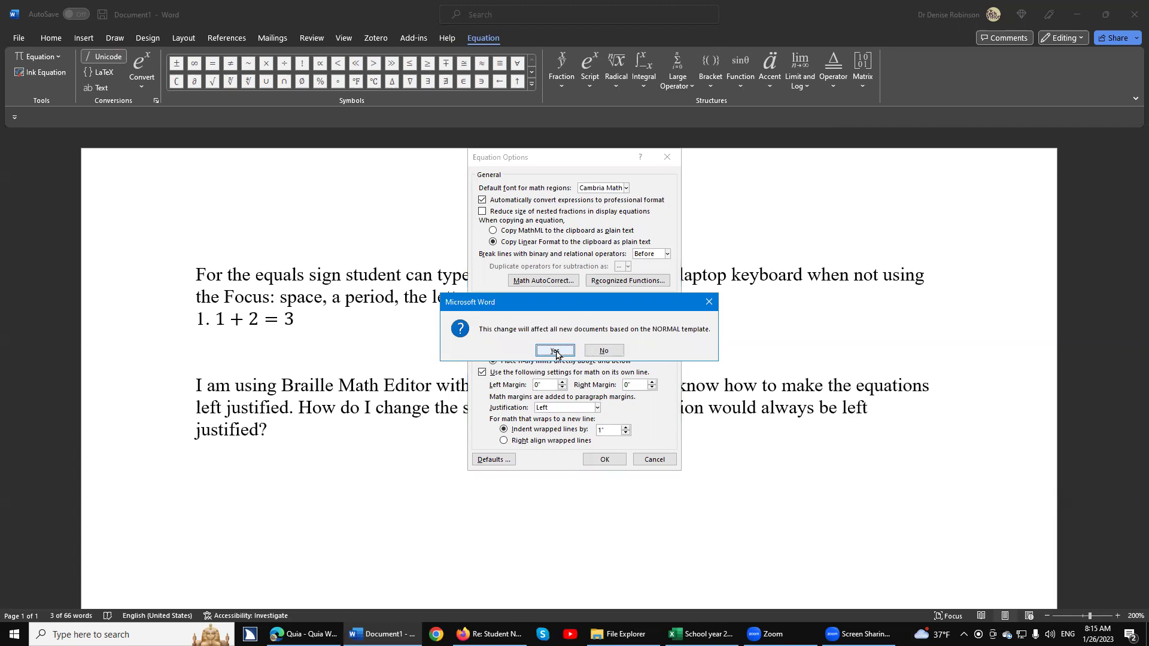
click(554, 352)
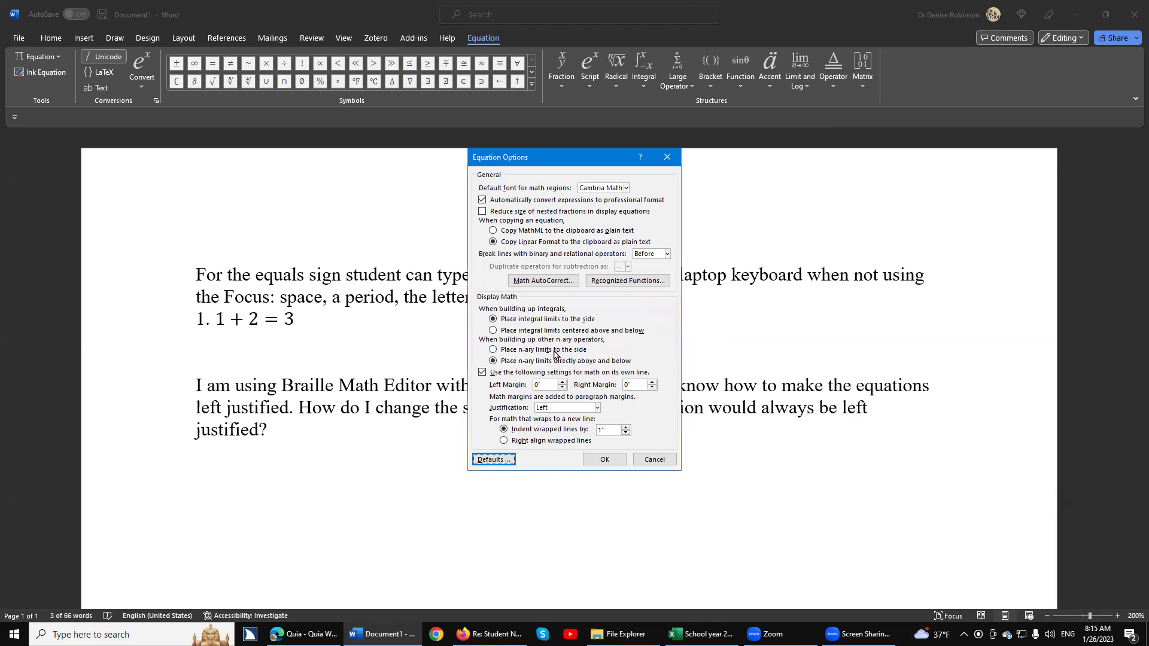
key(Tab)
key(Return)
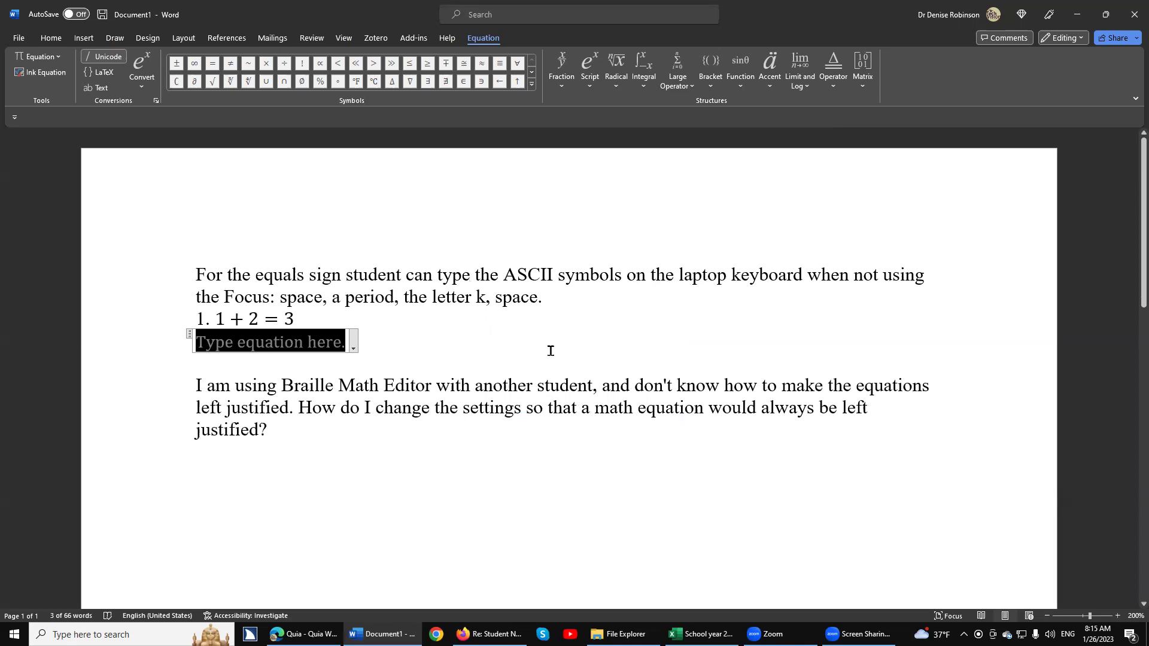
Type '1/2 +1/2 =1' in the equation and finish it with a new line.
text(1/2 )
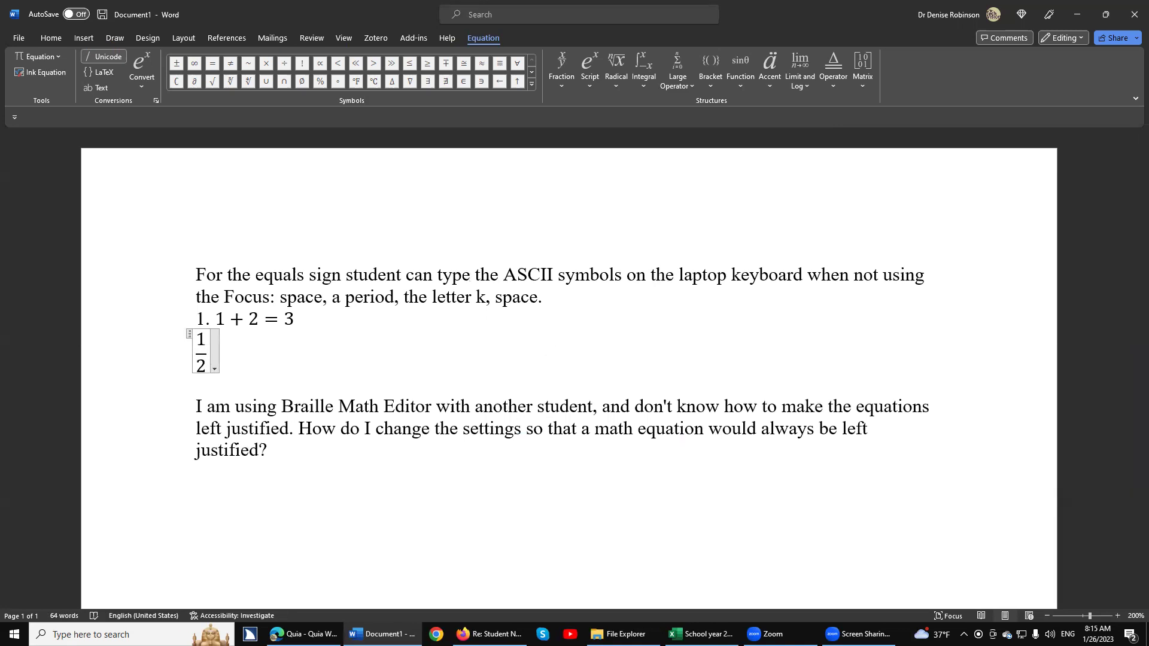
text(+)
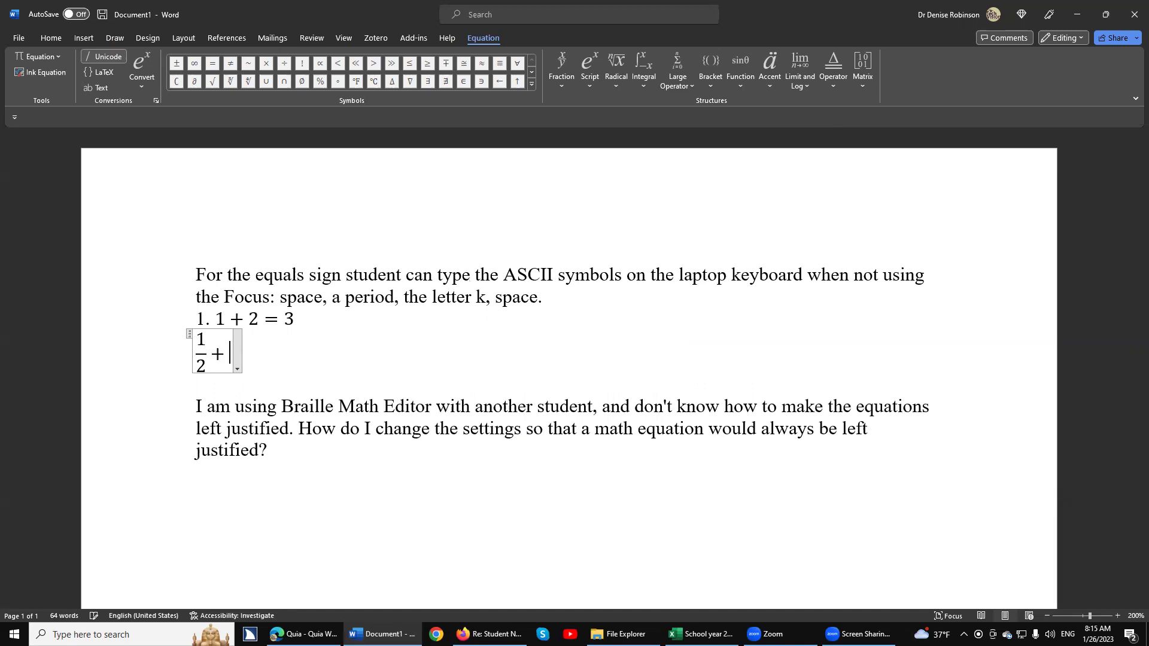
text(1/2 =)
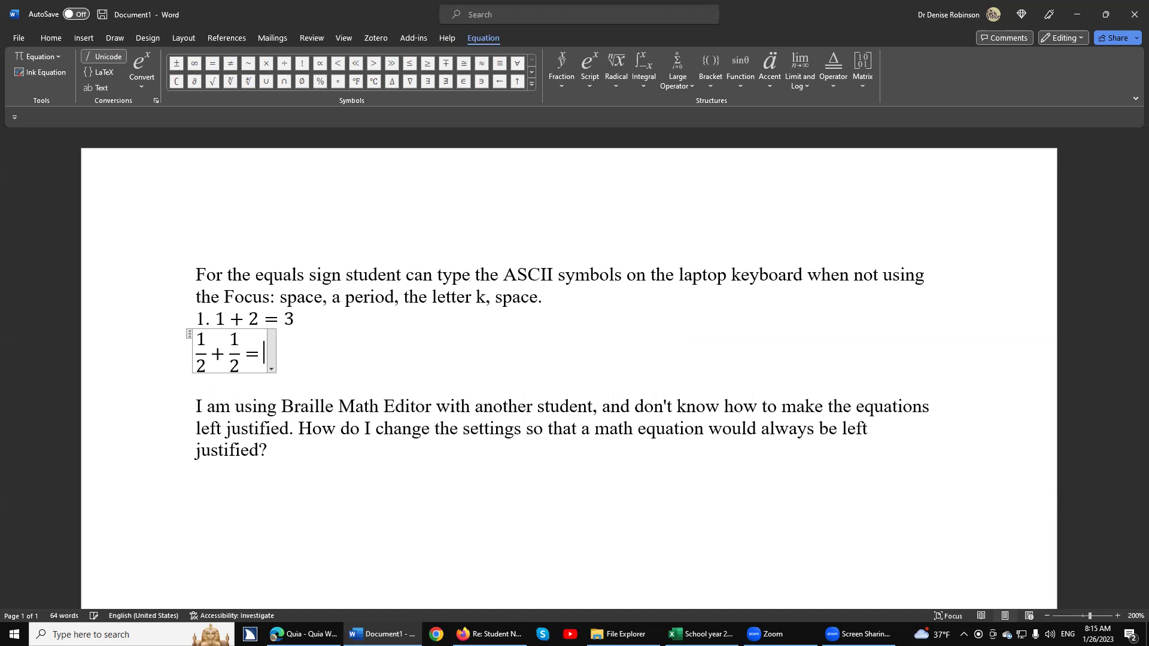
text(1)
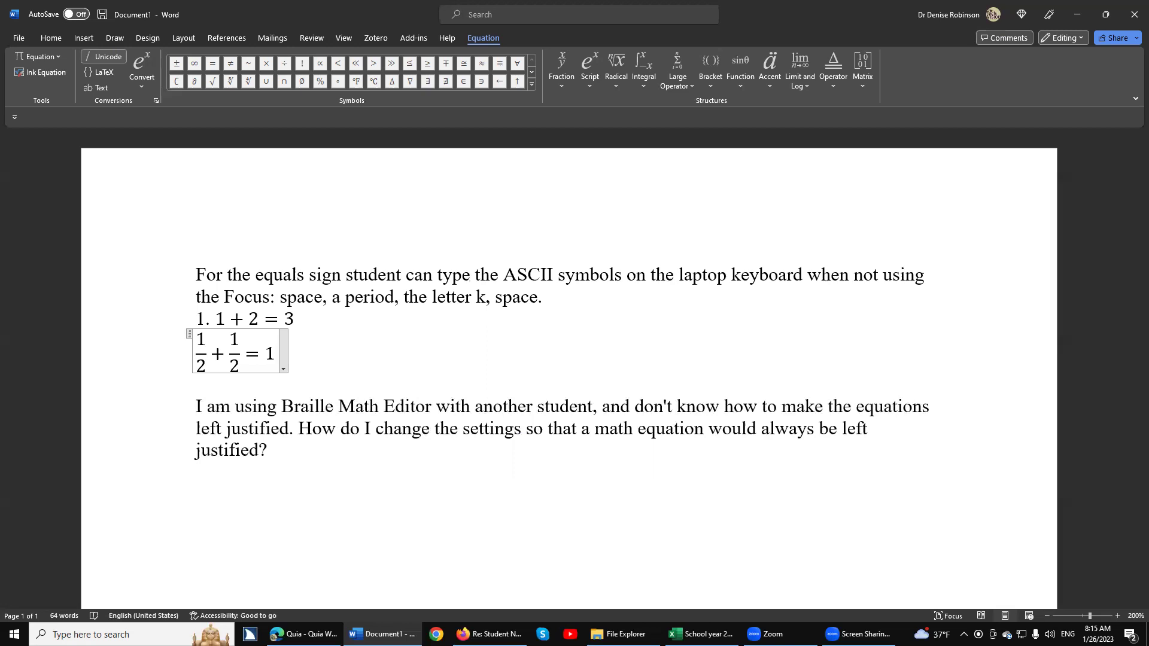
key(Return)
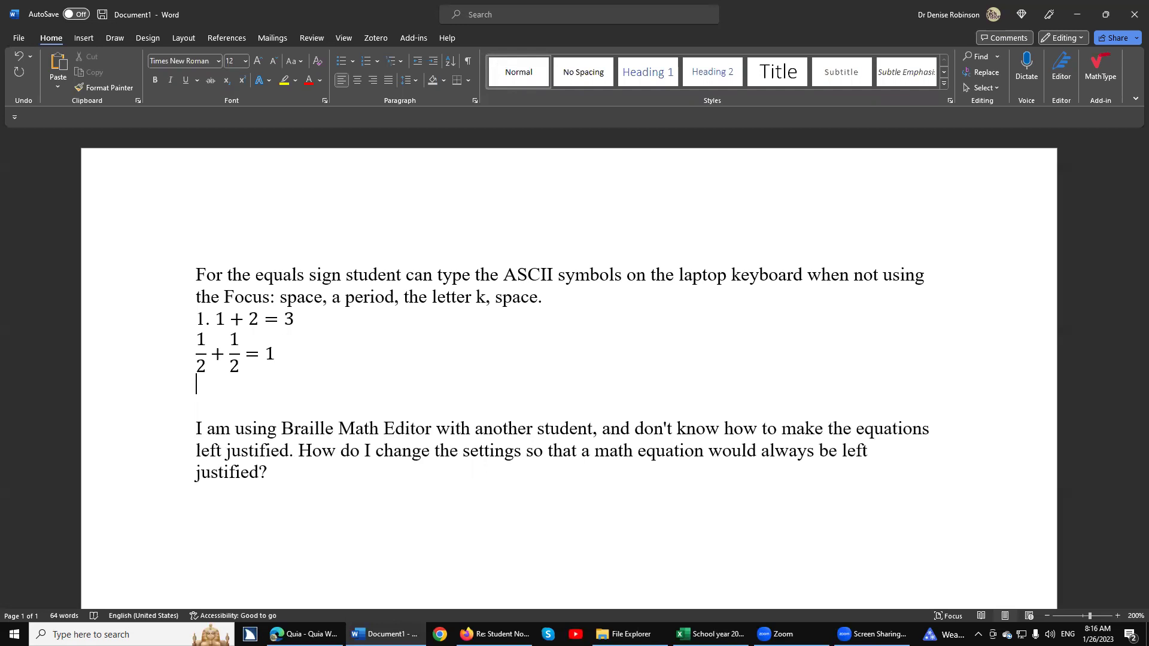
Insert a new blank equation from the Insert tab's Equation gallery below ½ + ½ = 1.
key(alt+n)
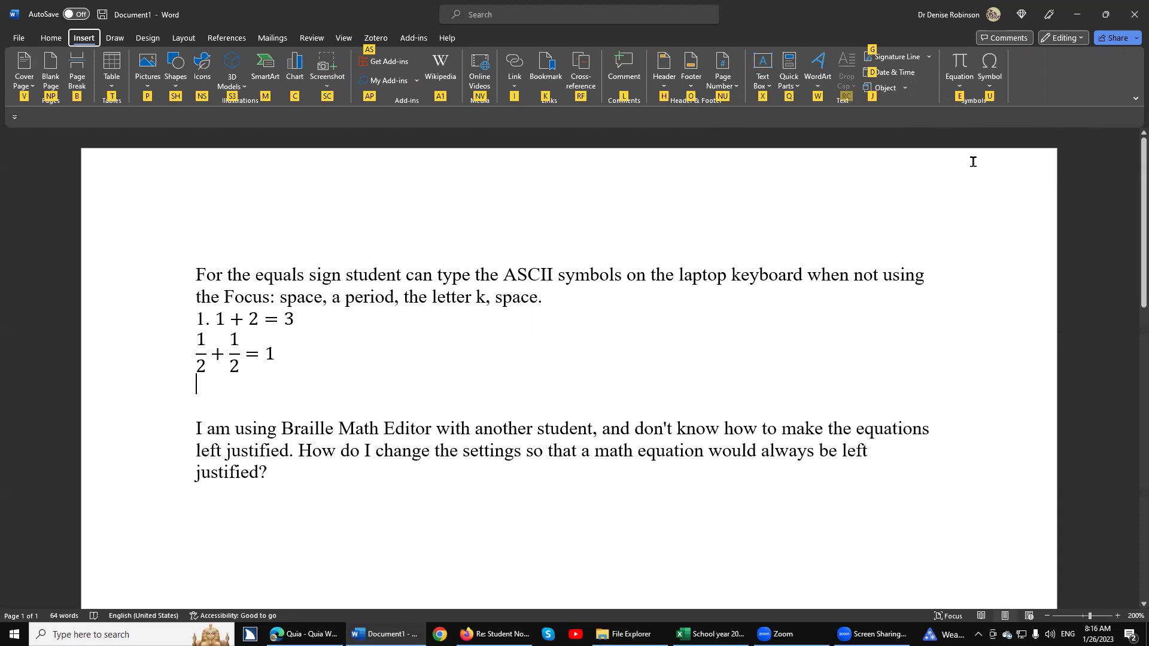
key(e)
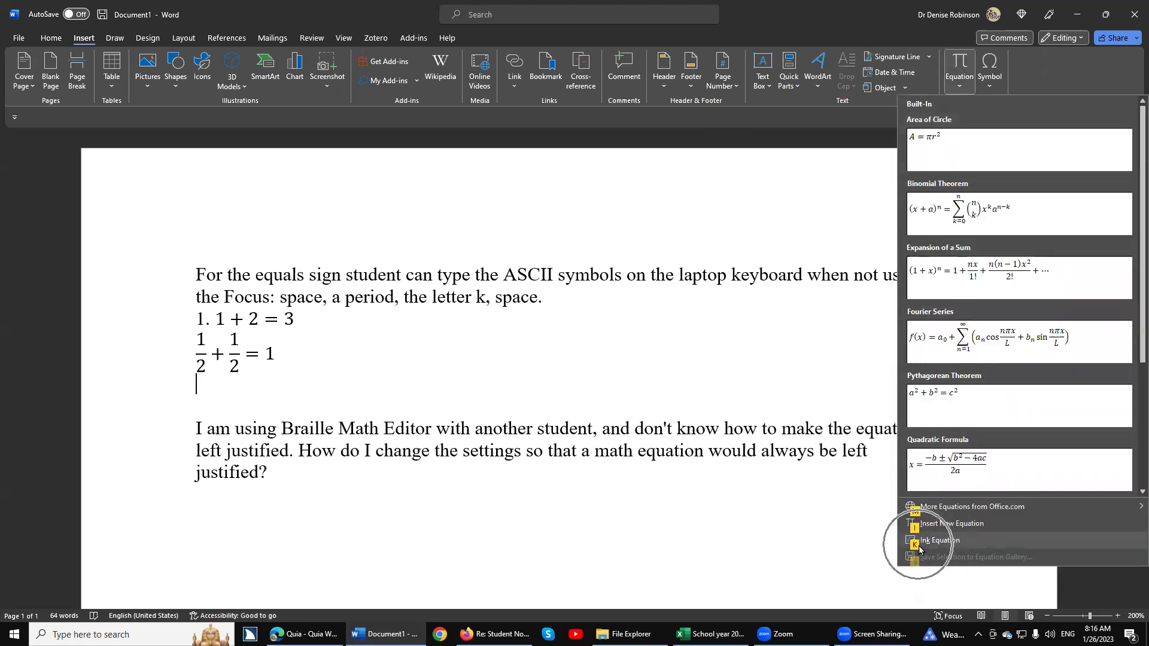
click(951, 524)
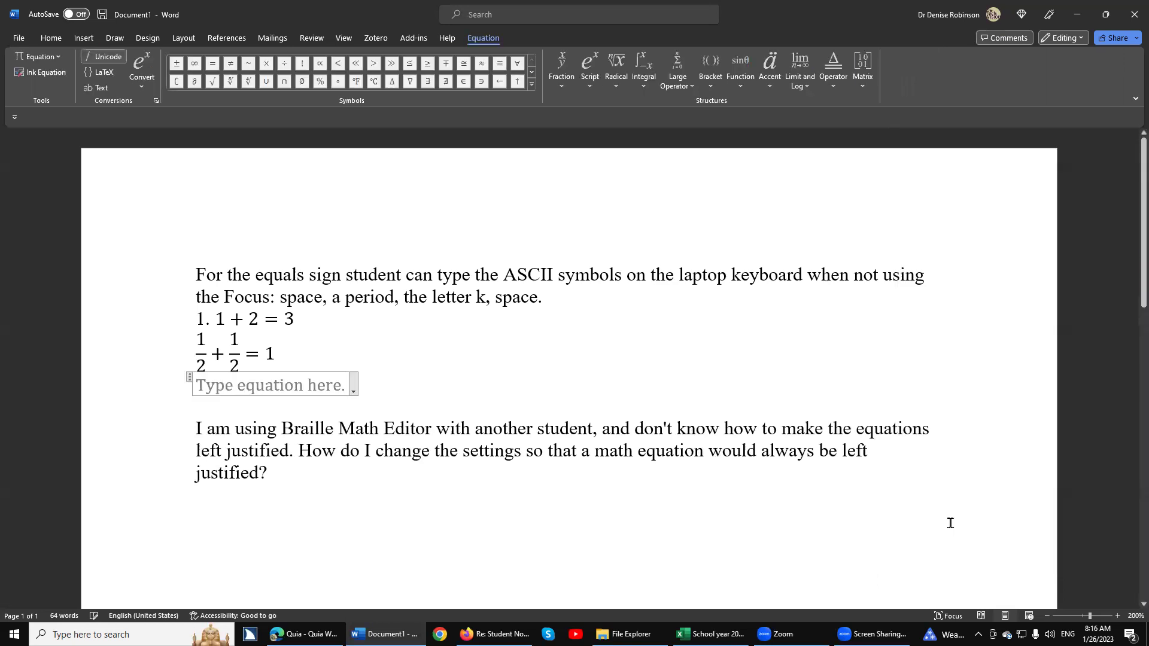